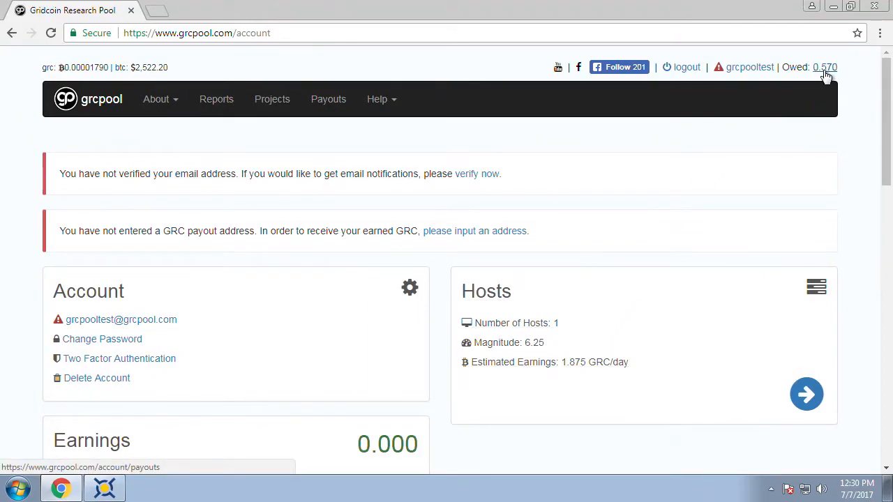
- Open the account's hosts page and examine each project's magnitude calculation and estimated daily GRC
{"action": "left_click", "coordinate": [498, 346]}
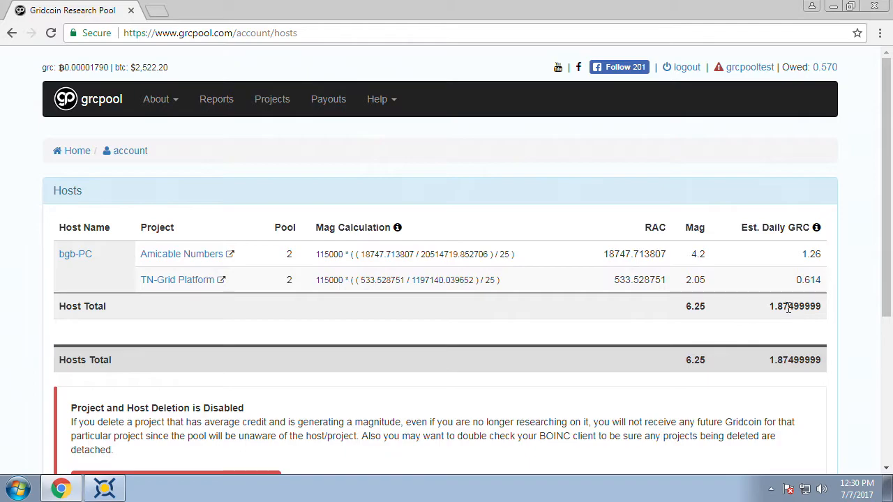
{"action": "mouse_move", "coordinate": [817, 230]}
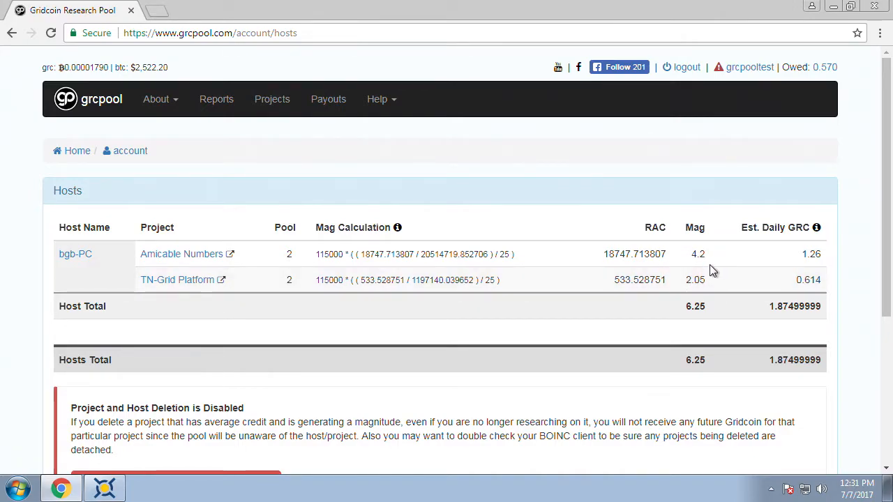
{"action": "scroll", "coordinate": [683, 312], "scroll_direction": "down", "scroll_amount": 1}
{"action": "scroll", "coordinate": [664, 276], "scroll_direction": "up", "scroll_amount": 1}
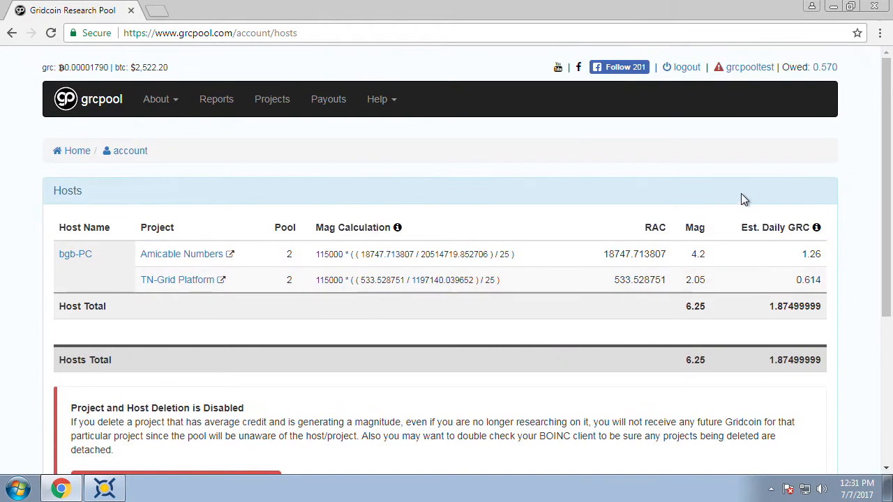
- Open the amount owed page and examine the average credit, owed amount and calculation for the Amicable Numbers project
{"action": "left_click", "coordinate": [826, 67]}
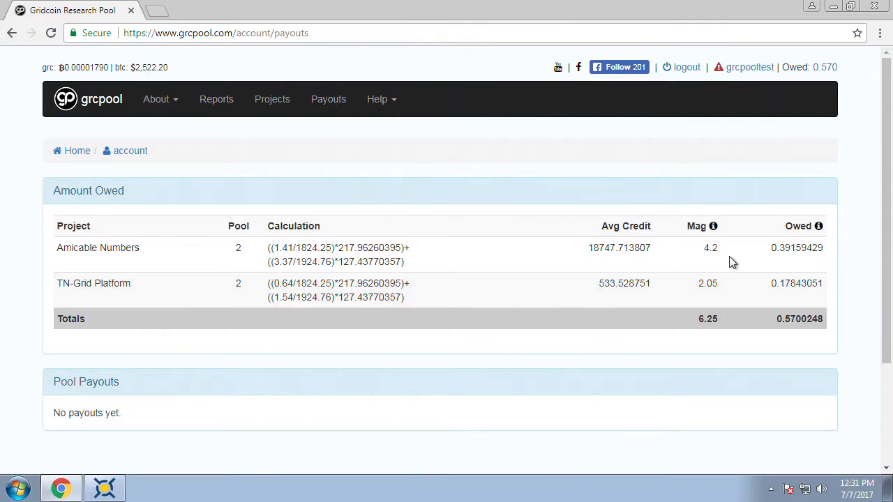
{"action": "left_click_drag", "start_coordinate": [593, 248], "coordinate": [629, 248]}
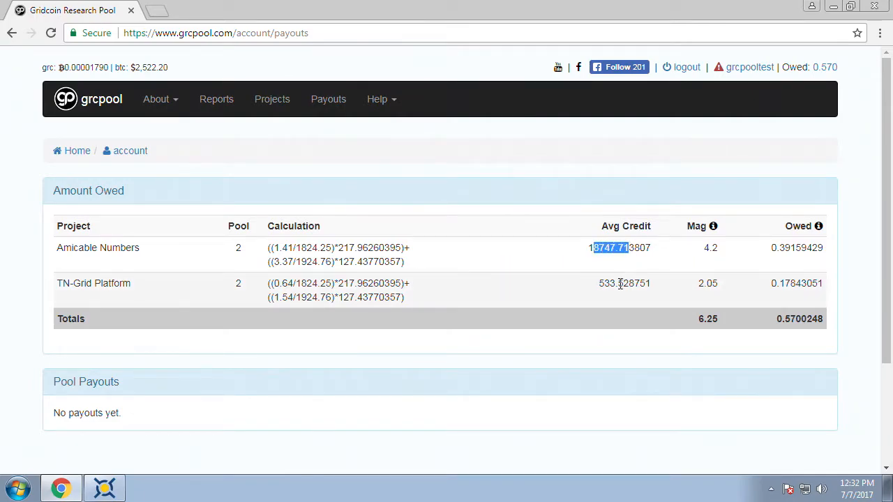
{"action": "double_click", "coordinate": [795, 246]}
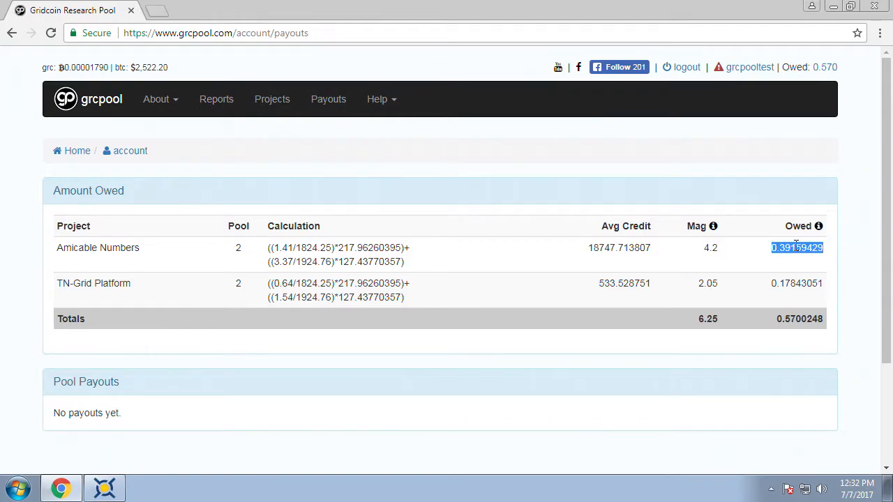
{"action": "left_click_drag", "start_coordinate": [271, 247], "coordinate": [392, 262]}
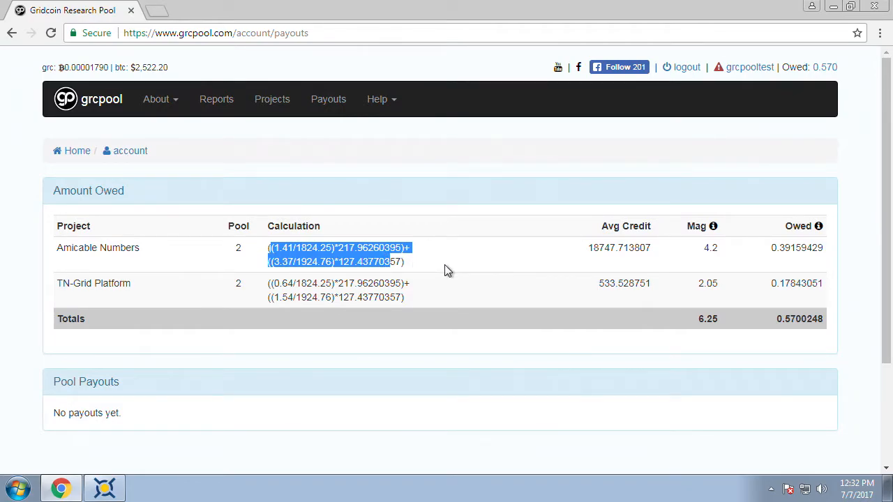
{"action": "left_click", "coordinate": [399, 264]}
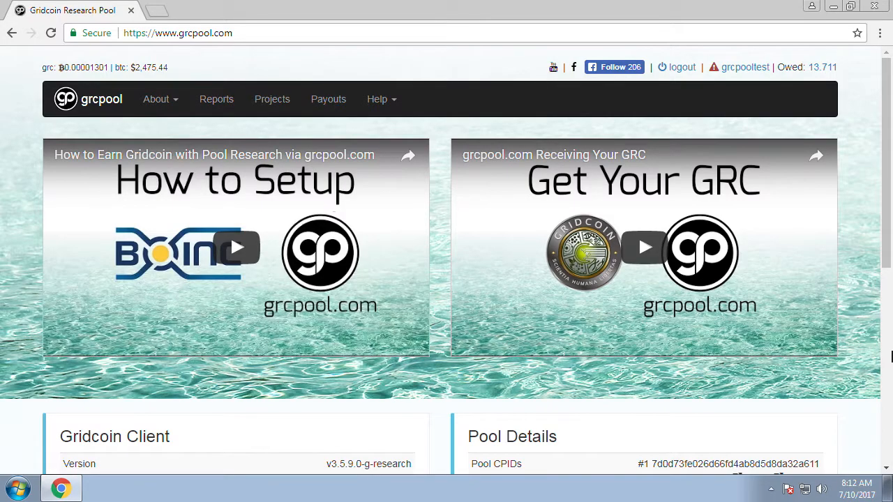
- Open the pool account page and look through its hosts, earnings and lower sections
{"action": "left_click", "coordinate": [744, 69]}
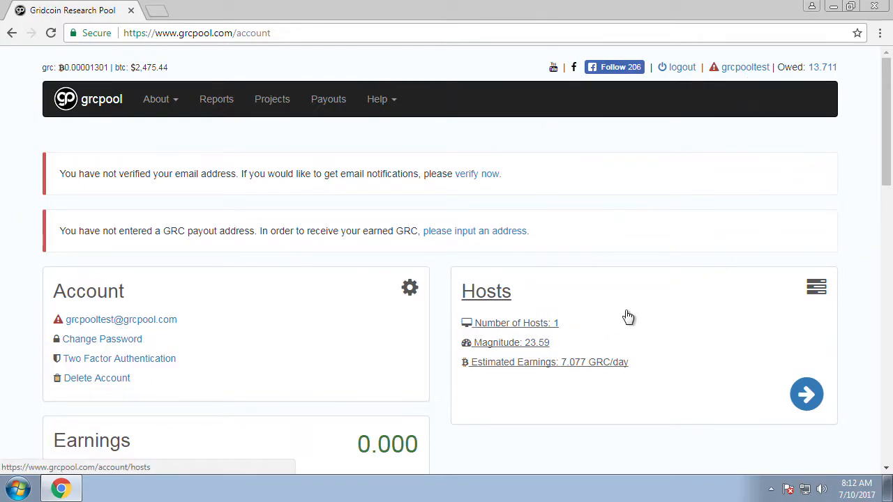
{"action": "scroll", "coordinate": [614, 319], "scroll_direction": "down", "scroll_amount": 4}
{"action": "scroll", "coordinate": [643, 314], "scroll_direction": "down", "scroll_amount": 2}
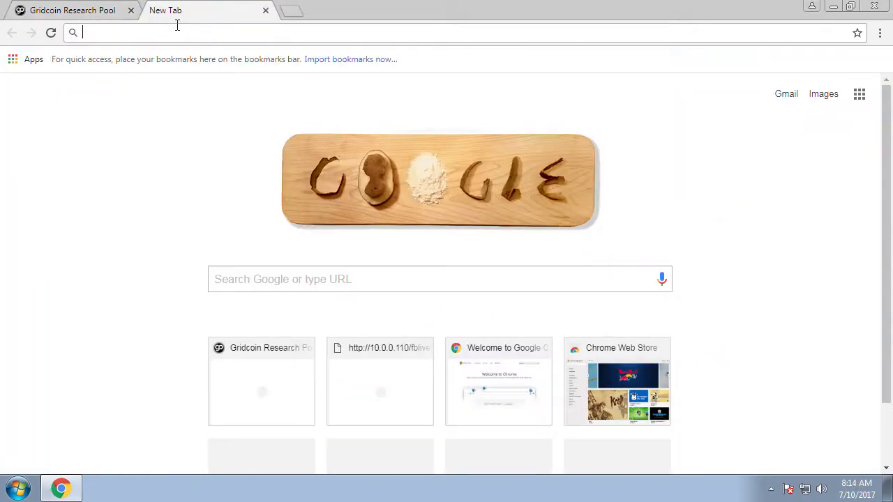
{"action": "type", "text": "www.gridcoin"}
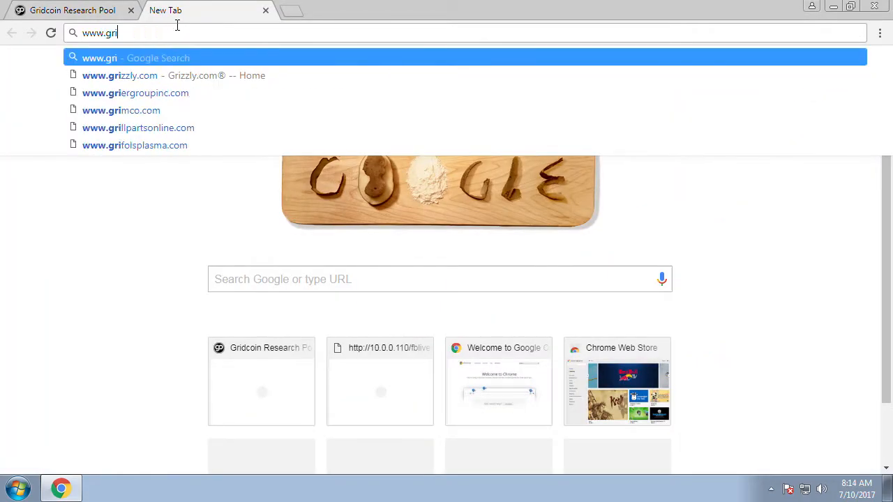
{"action": "type", "text": ".us"}
{"action": "key", "text": "Return"}
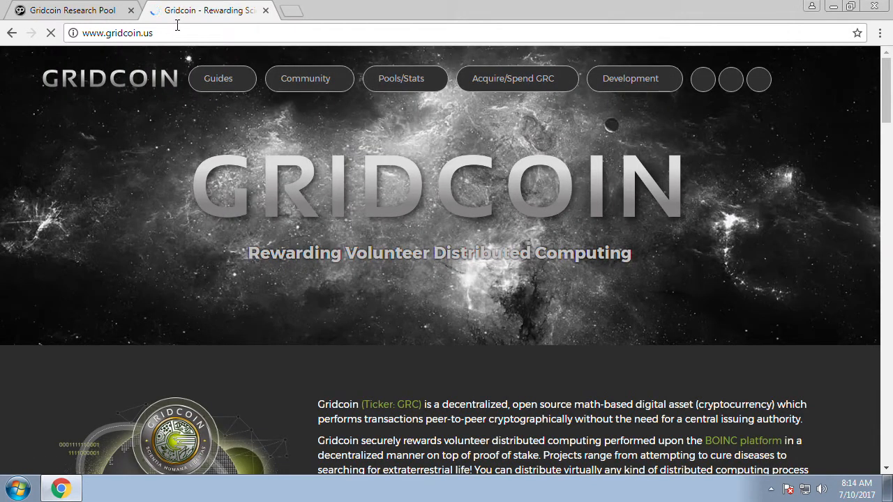
- Download the Windows Gridcoin Research Wallet from the Gridcoin Downloads section of the page
{"action": "scroll", "coordinate": [342, 257], "scroll_direction": "down", "scroll_amount": 7}
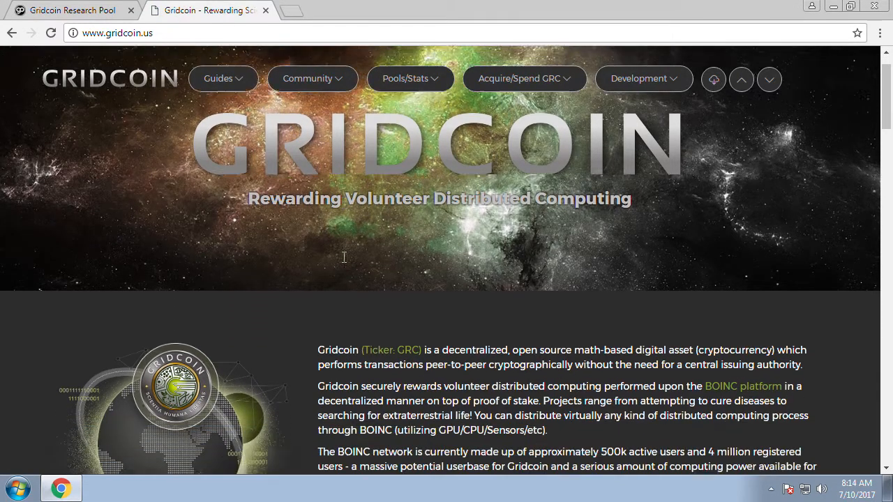
{"action": "scroll", "coordinate": [342, 257], "scroll_direction": "down", "scroll_amount": 10}
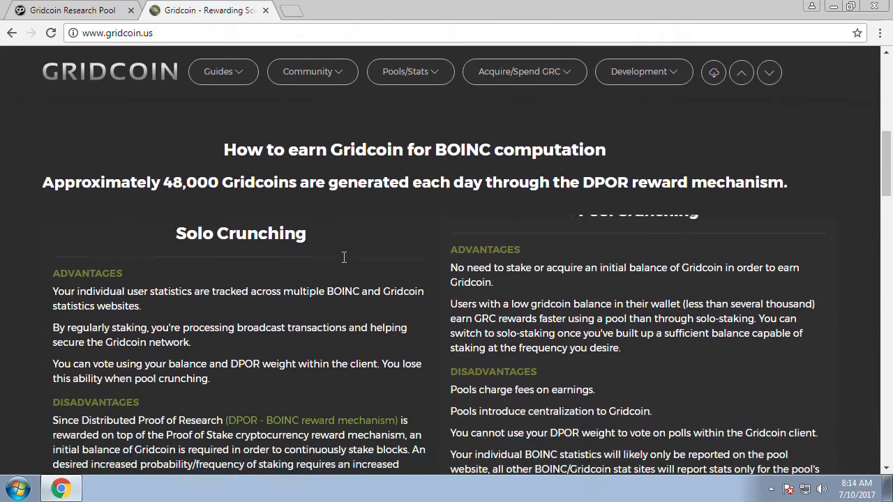
{"action": "scroll", "coordinate": [342, 256], "scroll_direction": "down", "scroll_amount": 6}
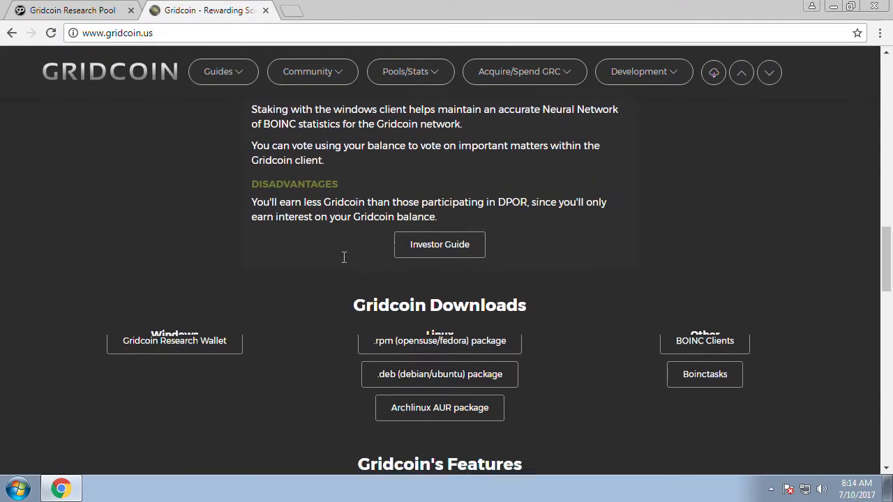
{"action": "scroll", "coordinate": [342, 260], "scroll_direction": "up", "scroll_amount": 3}
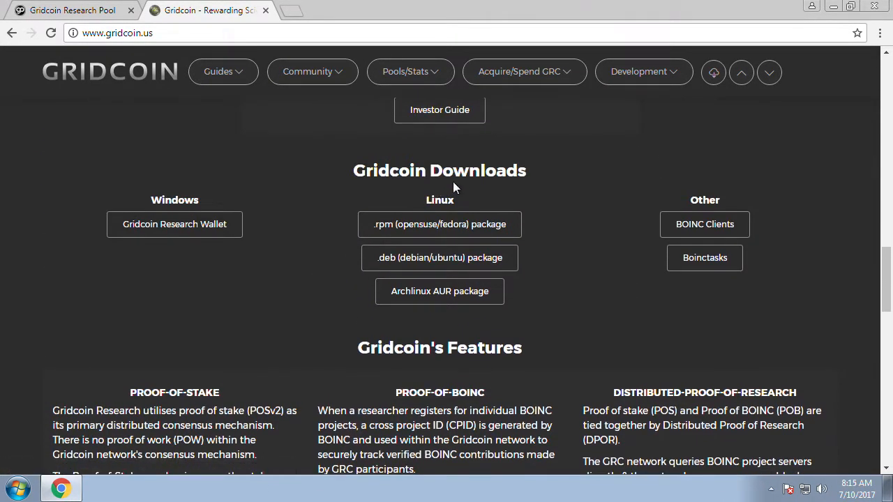
{"action": "left_click", "coordinate": [151, 225]}
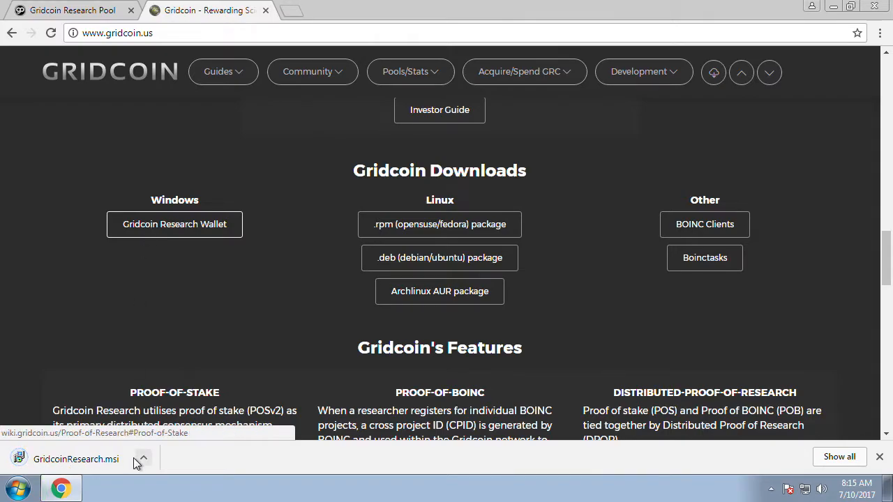
- Install Gridcoin Research from GridcoinResearch.msi with the default folder for everyone, allow the system changes and close the setup wizard
{"action": "left_click", "coordinate": [68, 462]}
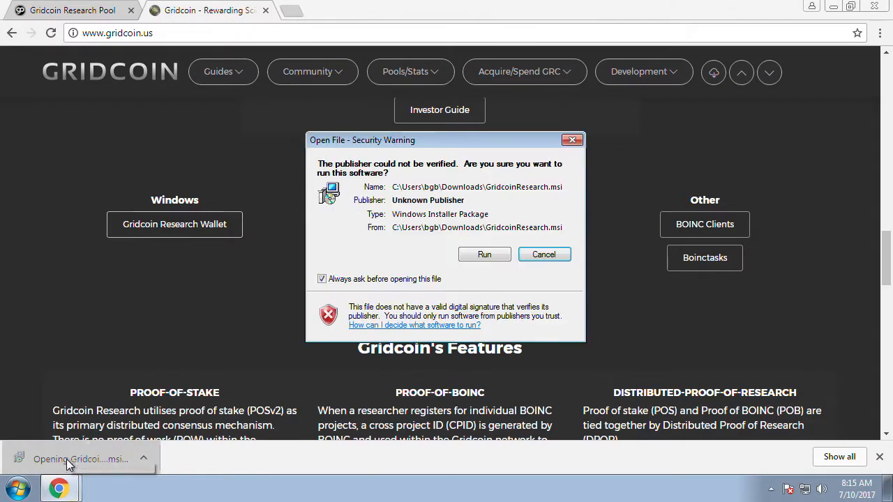
{"action": "left_click", "coordinate": [486, 255]}
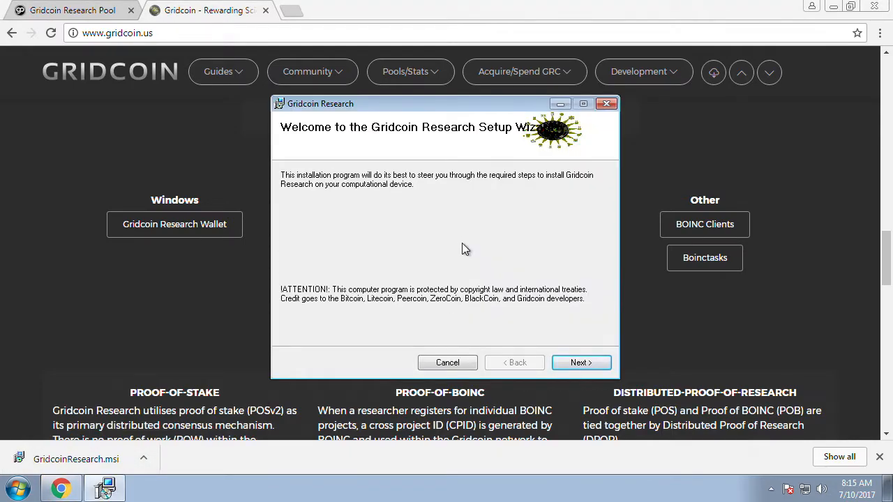
{"action": "left_click", "coordinate": [580, 363]}
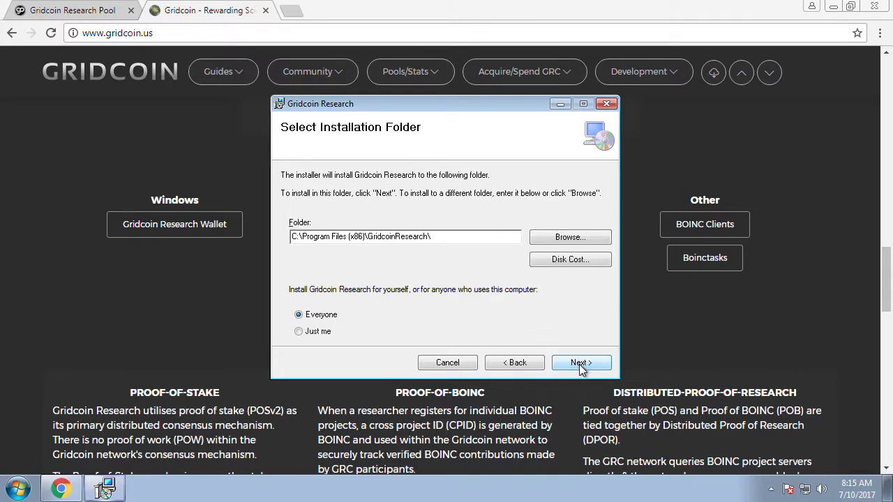
{"action": "left_click", "coordinate": [579, 364]}
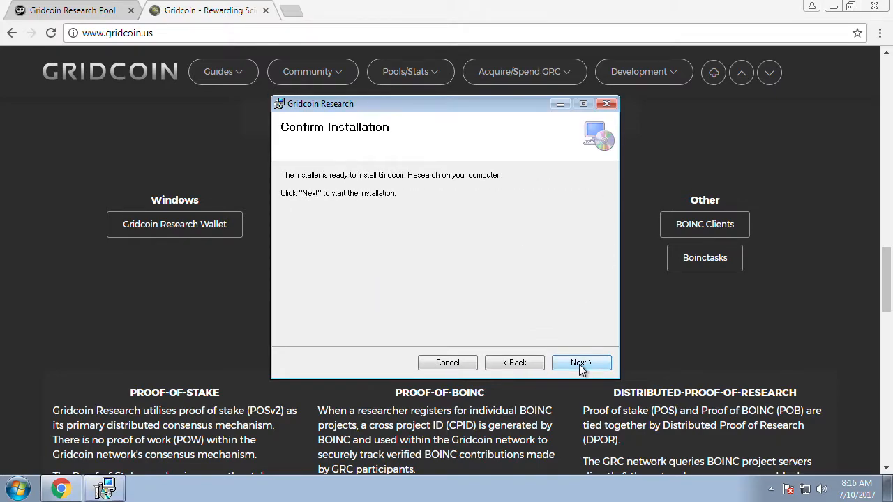
{"action": "left_click", "coordinate": [579, 364]}
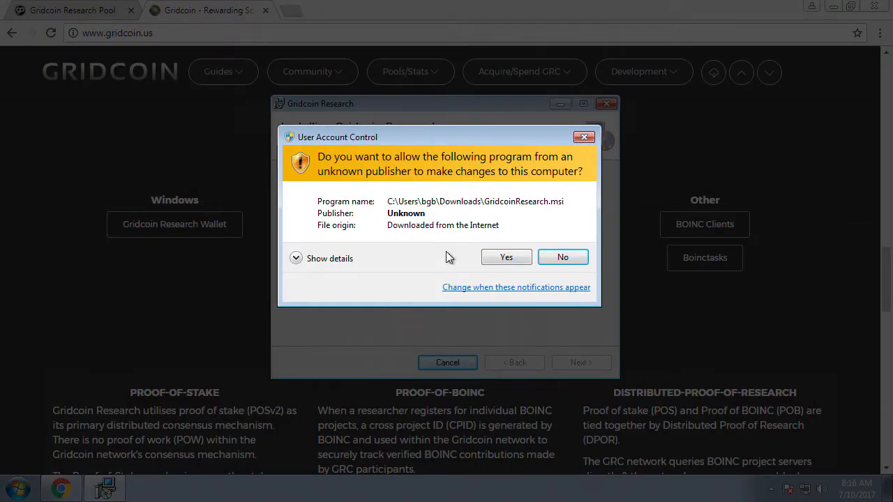
{"action": "left_click", "coordinate": [504, 257]}
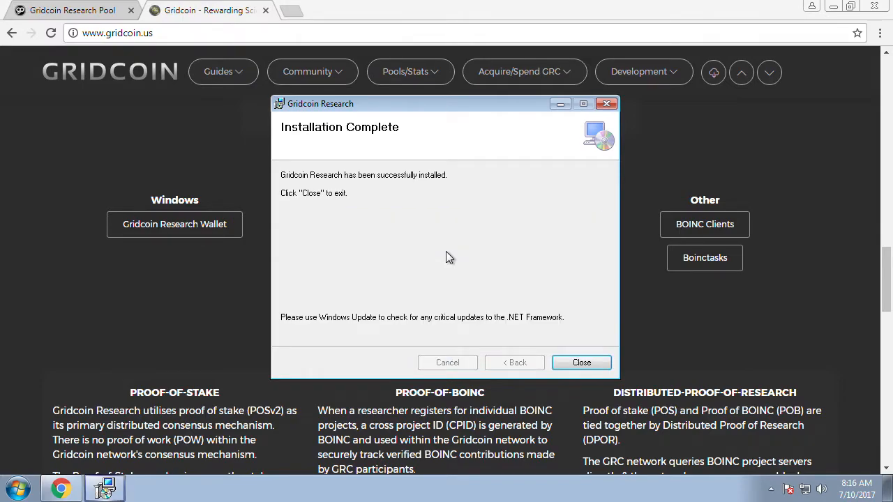
{"action": "left_click", "coordinate": [583, 360]}
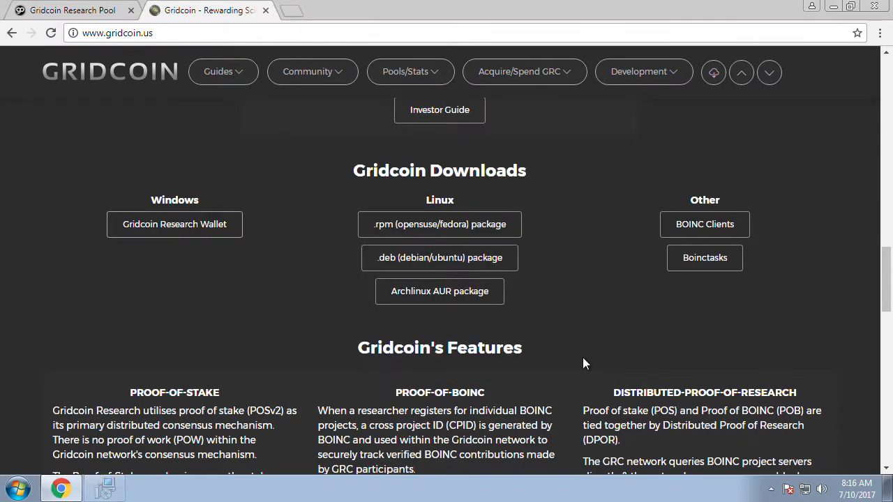
- Launch the Gridcoin Research wallet with firewall access on private networks, and skip the New User Wizard's BOINC e-mail entry
{"action": "left_click", "coordinate": [17, 488]}
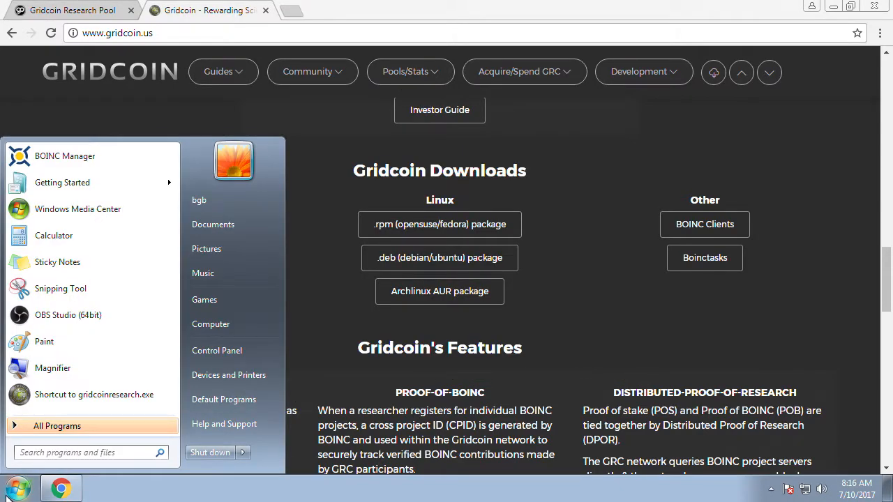
{"action": "left_click", "coordinate": [81, 395]}
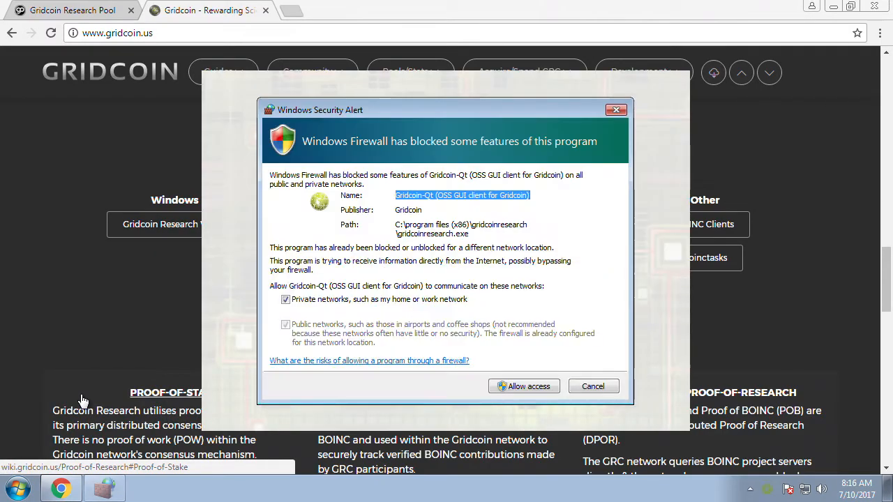
{"action": "left_click", "coordinate": [504, 386]}
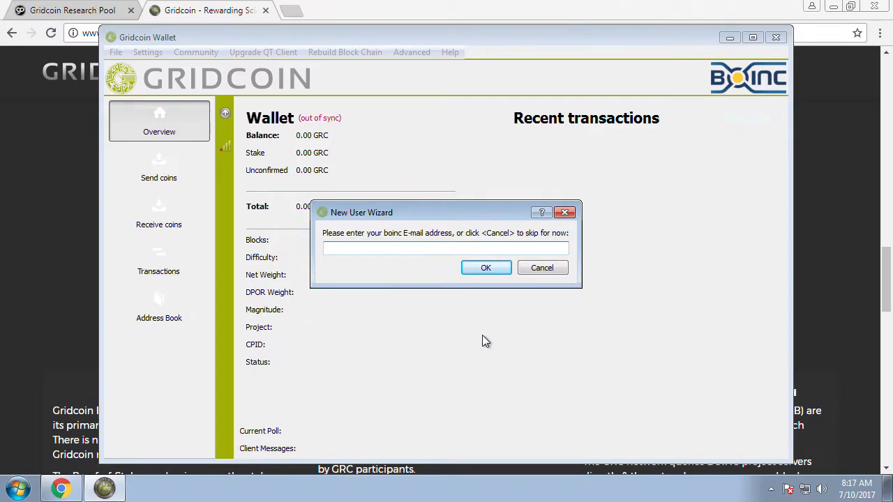
{"action": "left_click", "coordinate": [542, 268]}
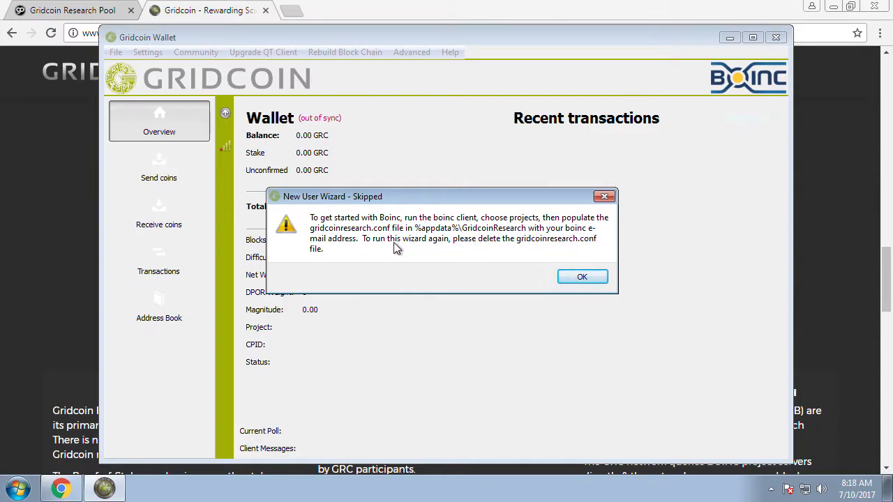
{"action": "left_click", "coordinate": [580, 277]}
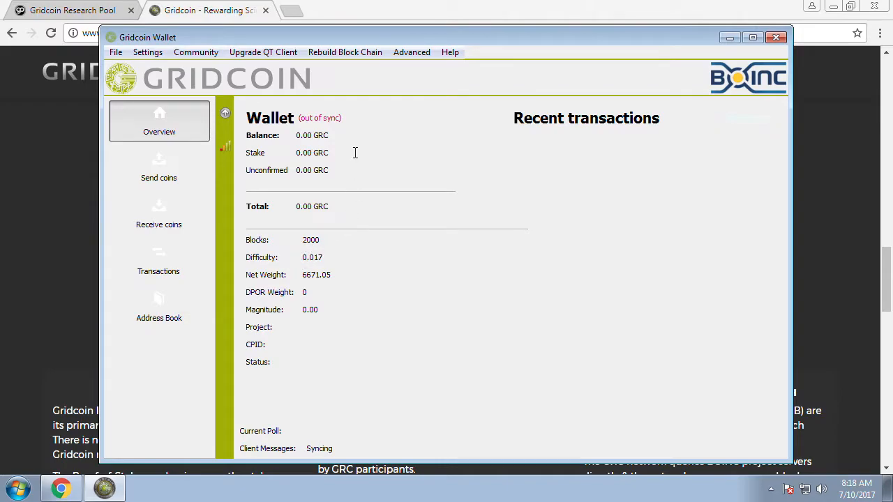
- Start the wallet's Download Blocks operation and allow GRCRestarter.exe to make changes to the computer
{"action": "left_click", "coordinate": [325, 54]}
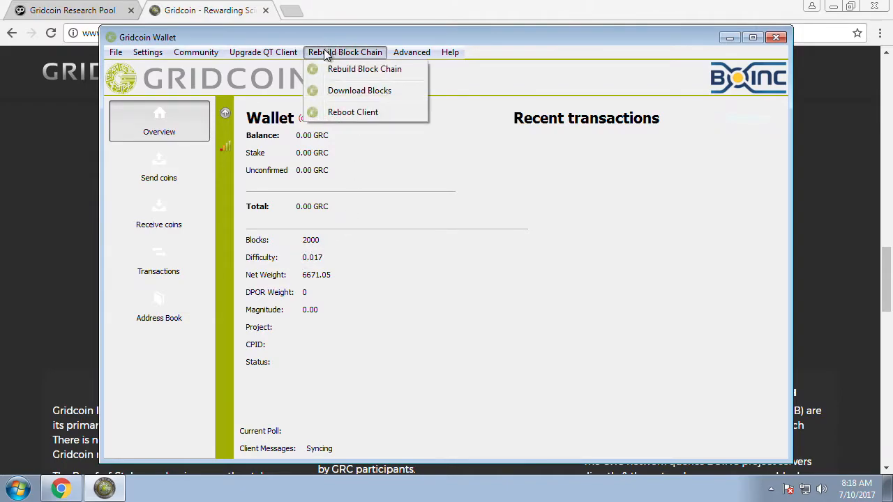
{"action": "left_click", "coordinate": [355, 94]}
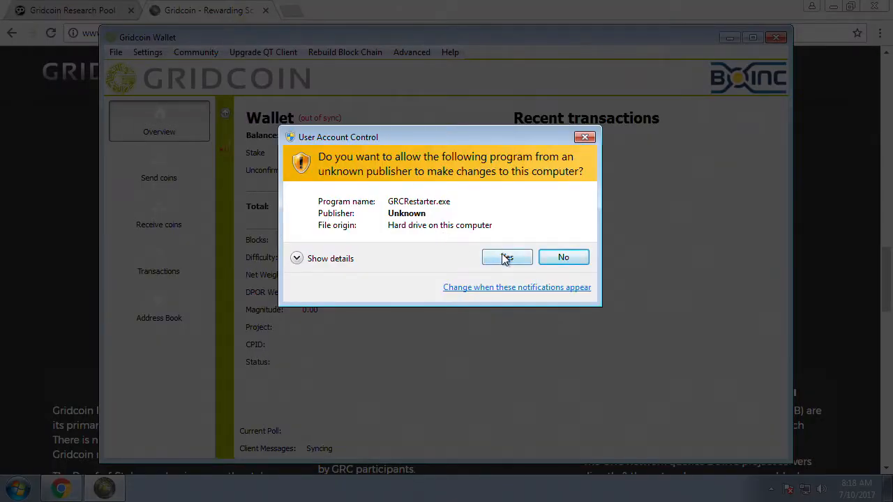
{"action": "left_click", "coordinate": [506, 258]}
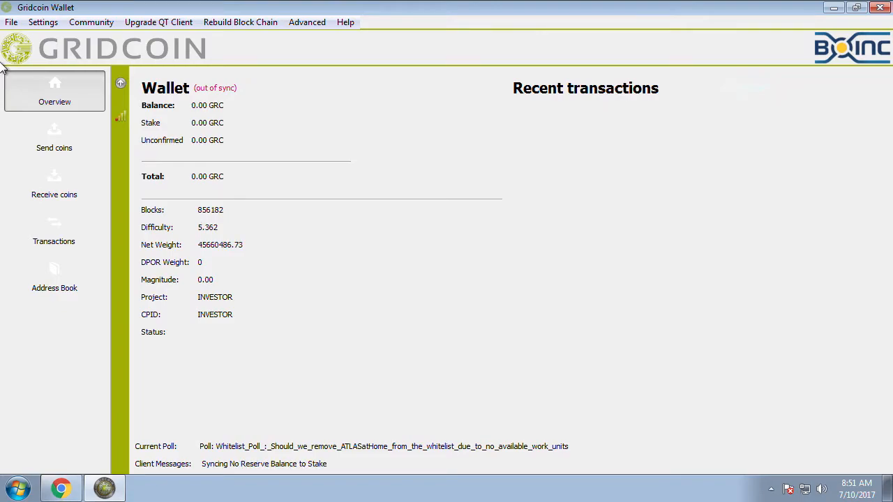
- Copy the unlabelled receiving address from the wallet's list of Gridcoin addresses for receiving payments
{"action": "left_click", "coordinate": [54, 189]}
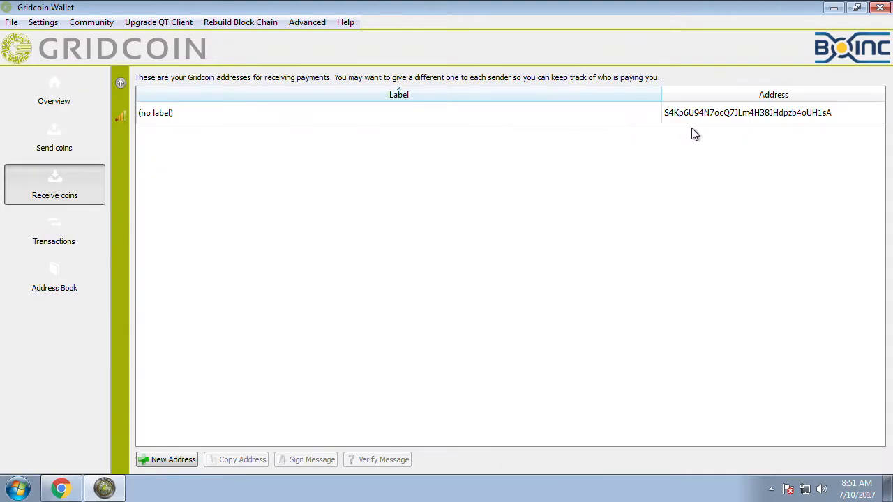
{"action": "left_click", "coordinate": [730, 120]}
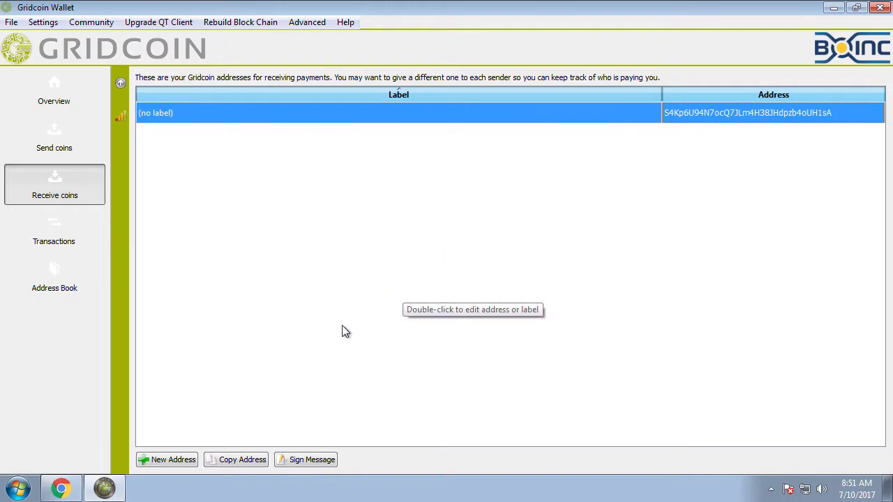
{"action": "left_click", "coordinate": [235, 460]}
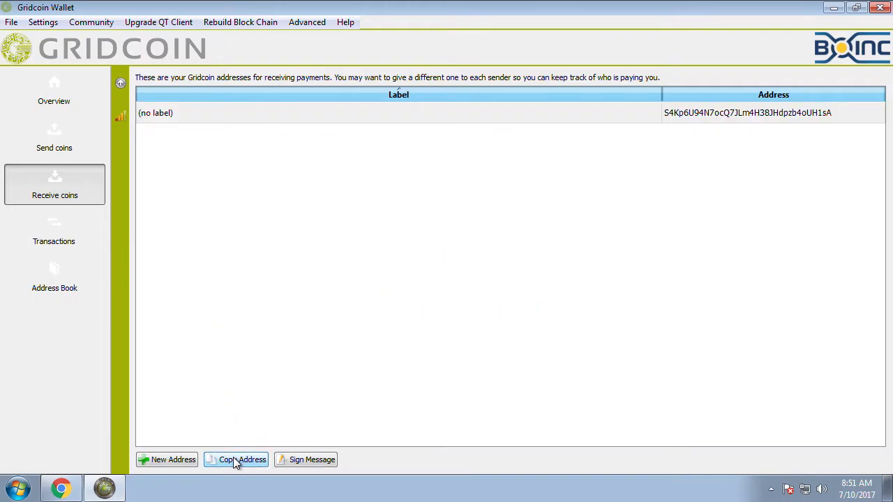
- Switch to the grcpool site in Chrome and open the payout address settings from the account page's Earnings section
{"action": "left_click", "coordinate": [60, 488]}
{"action": "left_click", "coordinate": [78, 11]}
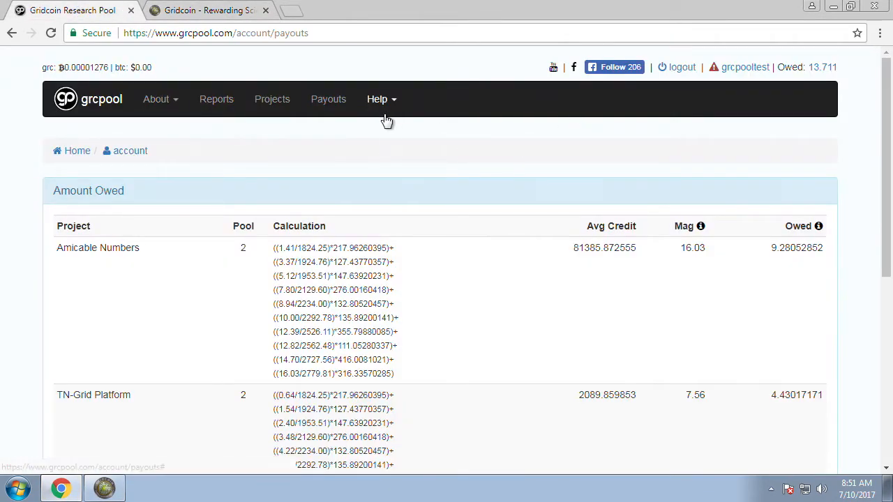
{"action": "left_click", "coordinate": [127, 155]}
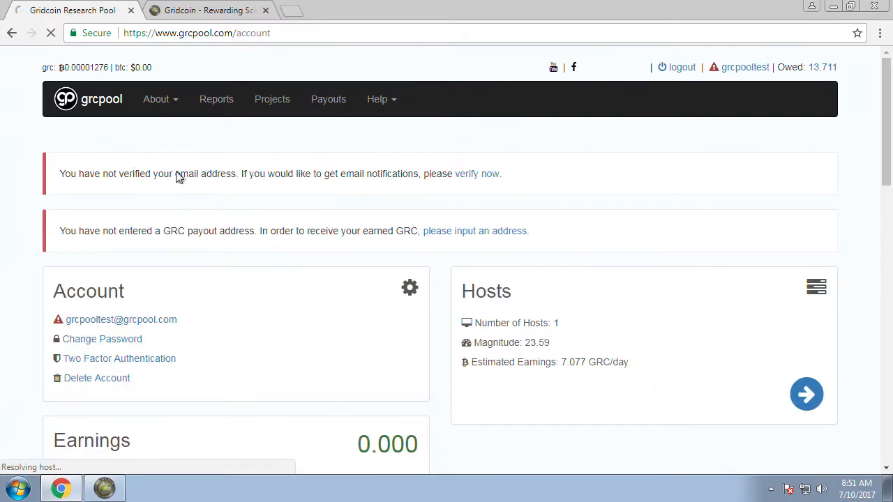
{"action": "scroll", "coordinate": [333, 310], "scroll_direction": "down", "scroll_amount": 2}
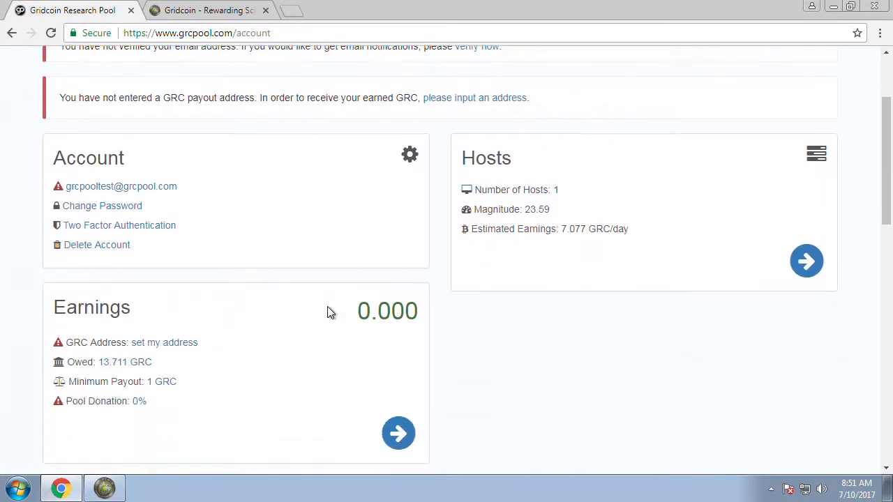
{"action": "left_click", "coordinate": [168, 338]}
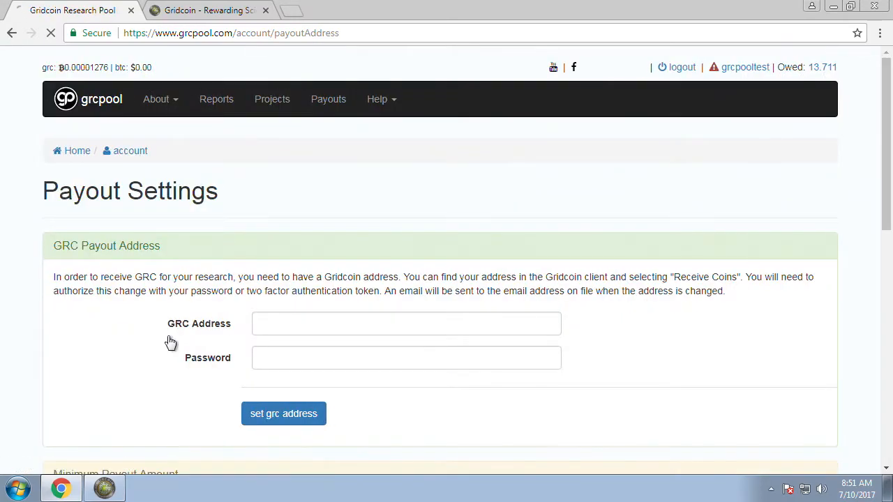
- Paste the copied wallet address as the GRC payout address, enter the account password and save the address
{"action": "left_click", "coordinate": [305, 325]}
{"action": "key", "text": "ctrl+v"}
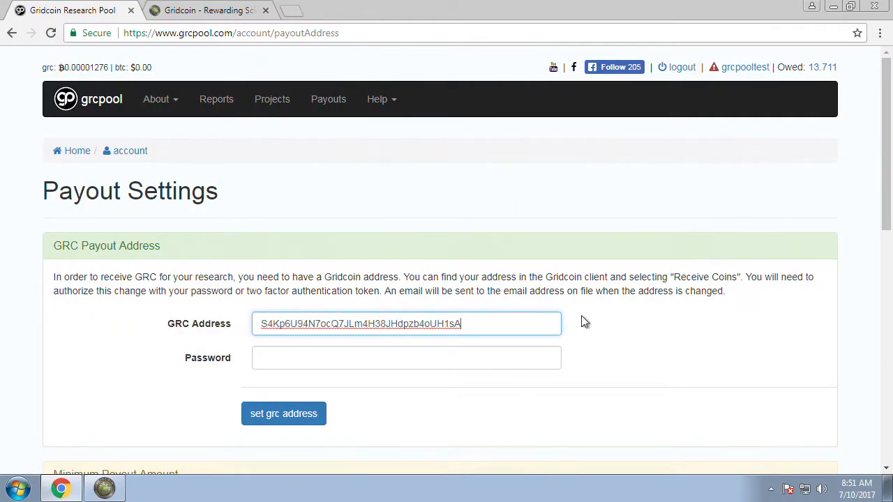
{"action": "left_click", "coordinate": [450, 364]}
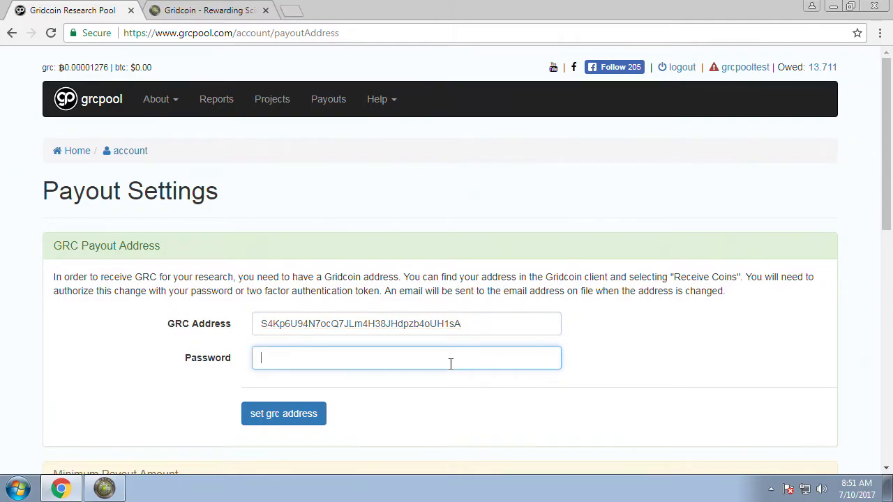
{"action": "type", "text": "•••••••••••"}
{"action": "left_click", "coordinate": [293, 413]}
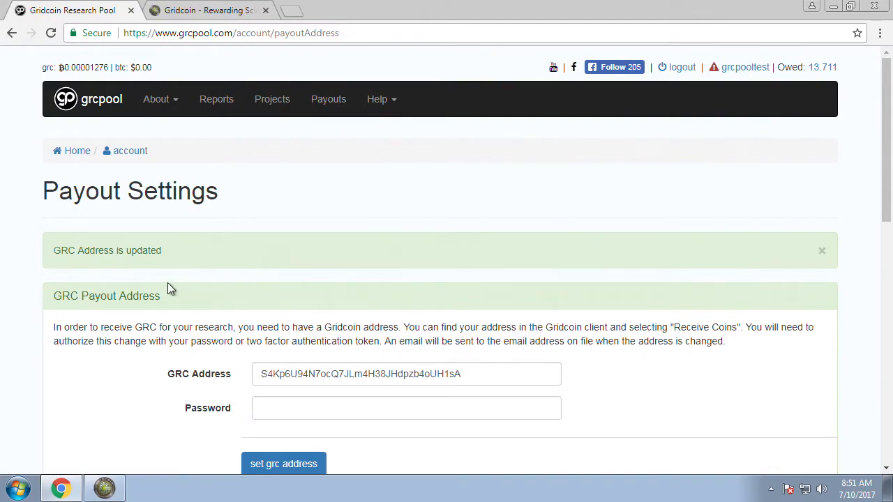
- Return to the account overview and check the GRC address, owed amount and minimum payout under Earnings
{"action": "left_click", "coordinate": [133, 153]}
{"action": "scroll", "coordinate": [110, 376], "scroll_direction": "down", "scroll_amount": 1}
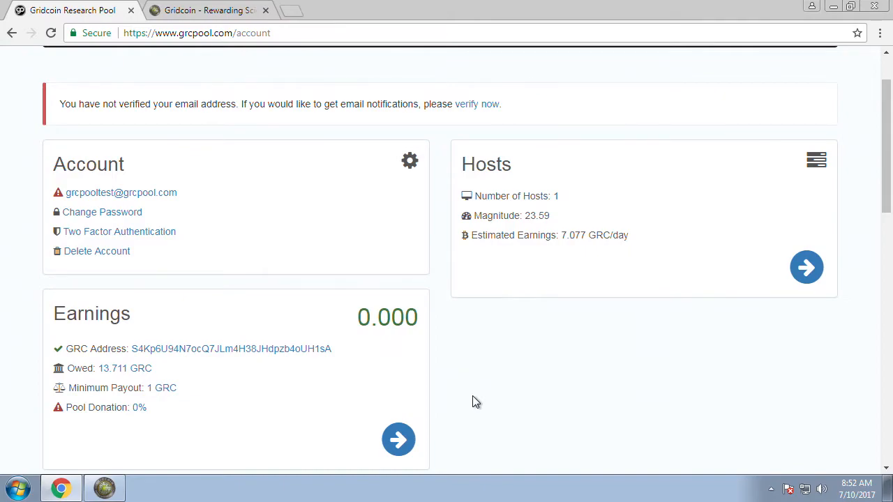
{"action": "scroll", "coordinate": [472, 402], "scroll_direction": "up", "scroll_amount": 2}
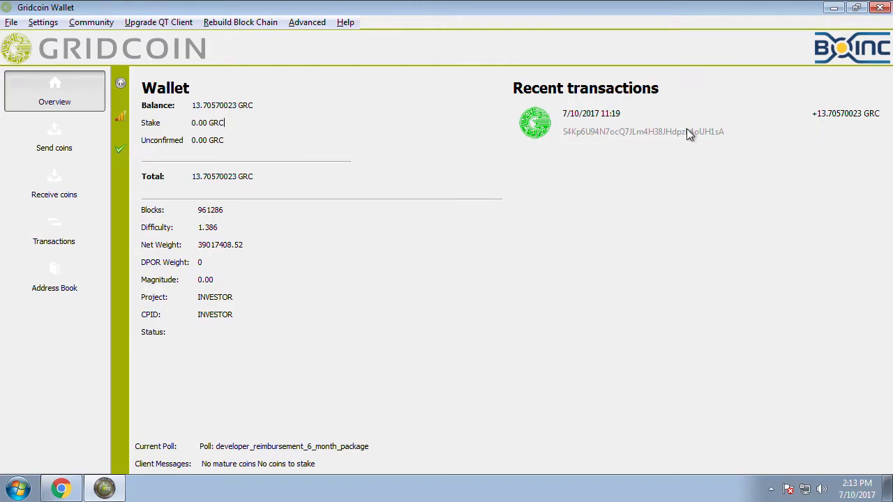
- Switch from the Gridcoin wallet to grcpool in Chrome, refresh the account page and review the Earnings figures
{"action": "mouse_move", "coordinate": [687, 130]}
{"action": "left_click", "coordinate": [61, 489]}
{"action": "key", "text": "F5"}
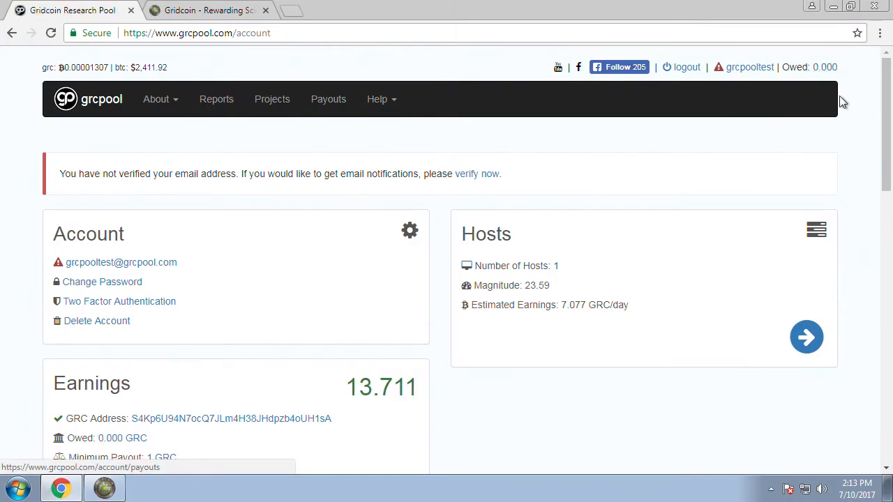
{"action": "left_click_drag", "start_coordinate": [885, 167], "coordinate": [885, 194]}
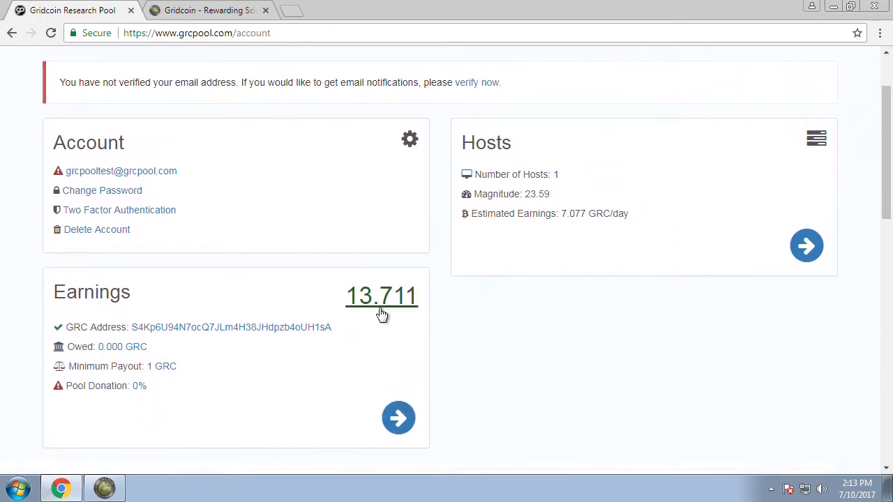
{"action": "scroll", "coordinate": [379, 314], "scroll_direction": "up", "scroll_amount": 1}
{"action": "scroll", "coordinate": [376, 366], "scroll_direction": "down", "scroll_amount": 1}
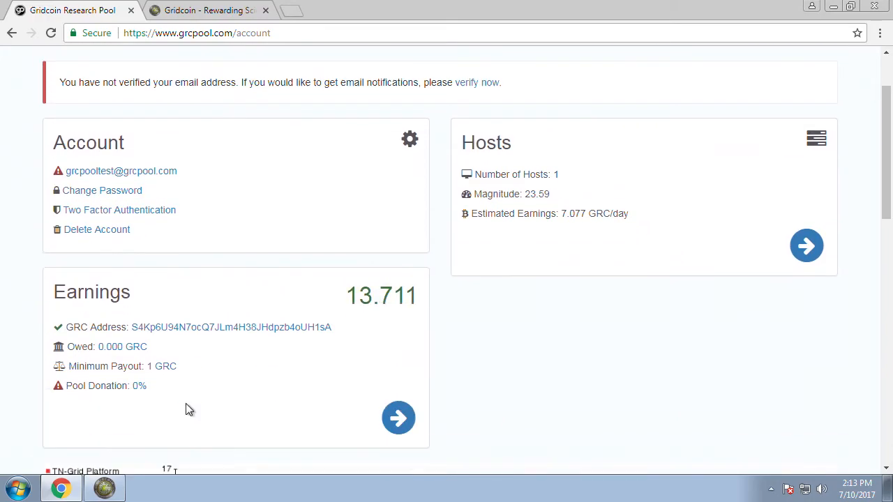
- Open the detailed earnings page and examine the Amount Owed and Pool Payouts tables, including the payout's calculation and fee
{"action": "left_click", "coordinate": [398, 417]}
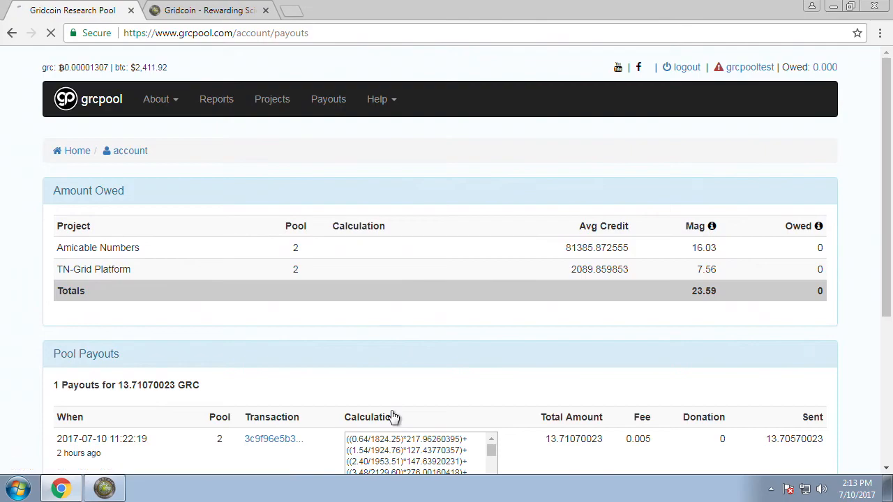
{"action": "scroll", "coordinate": [487, 279], "scroll_direction": "down", "scroll_amount": 1}
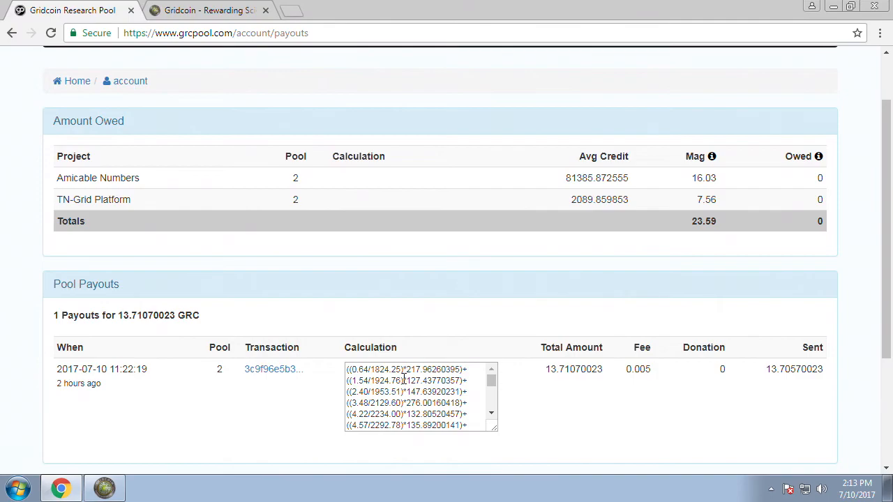
{"action": "scroll", "coordinate": [424, 201], "scroll_direction": "up", "scroll_amount": 1}
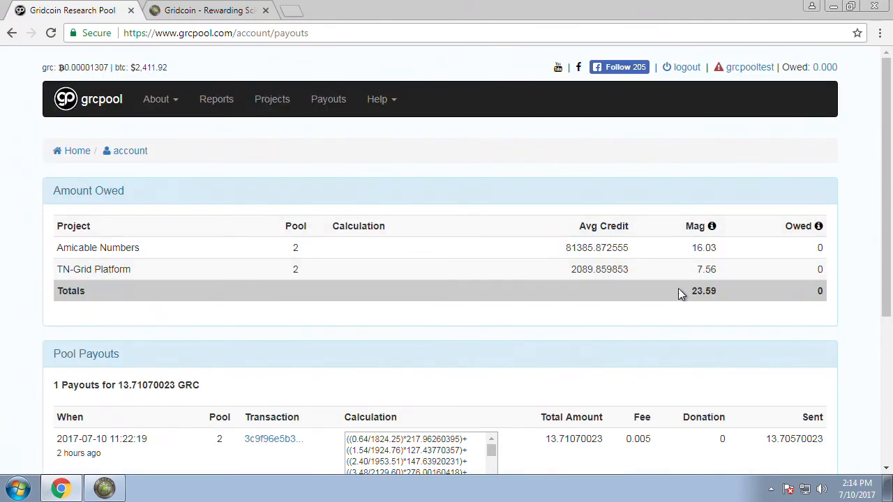